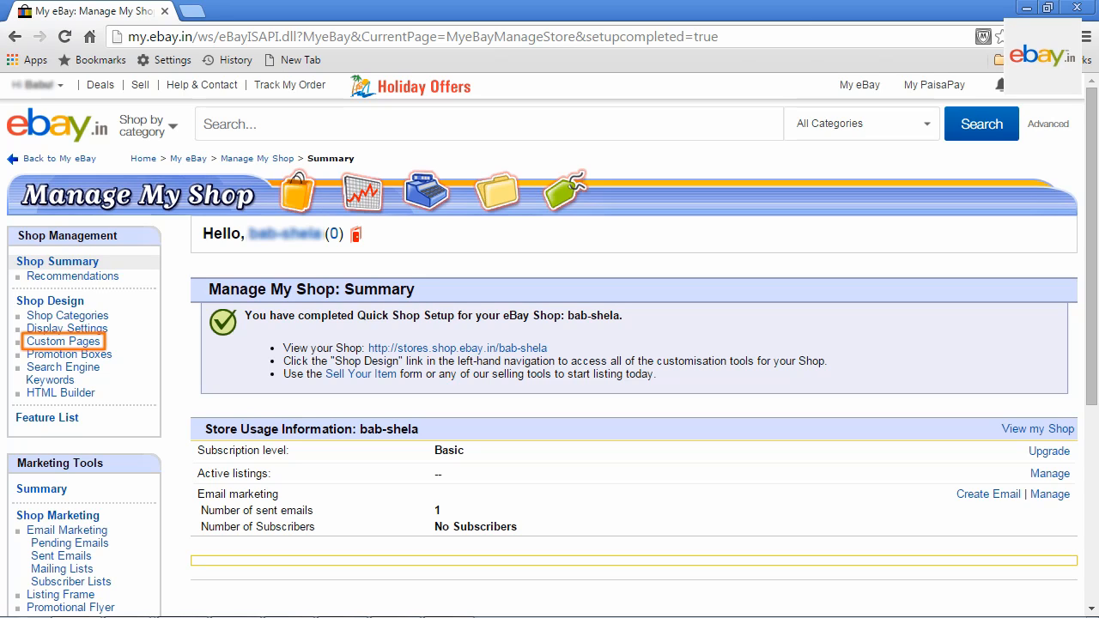
# Step: Start a new custom page for the shop using the 2 Promotion Boxes layout
pyautogui.click(50, 343)
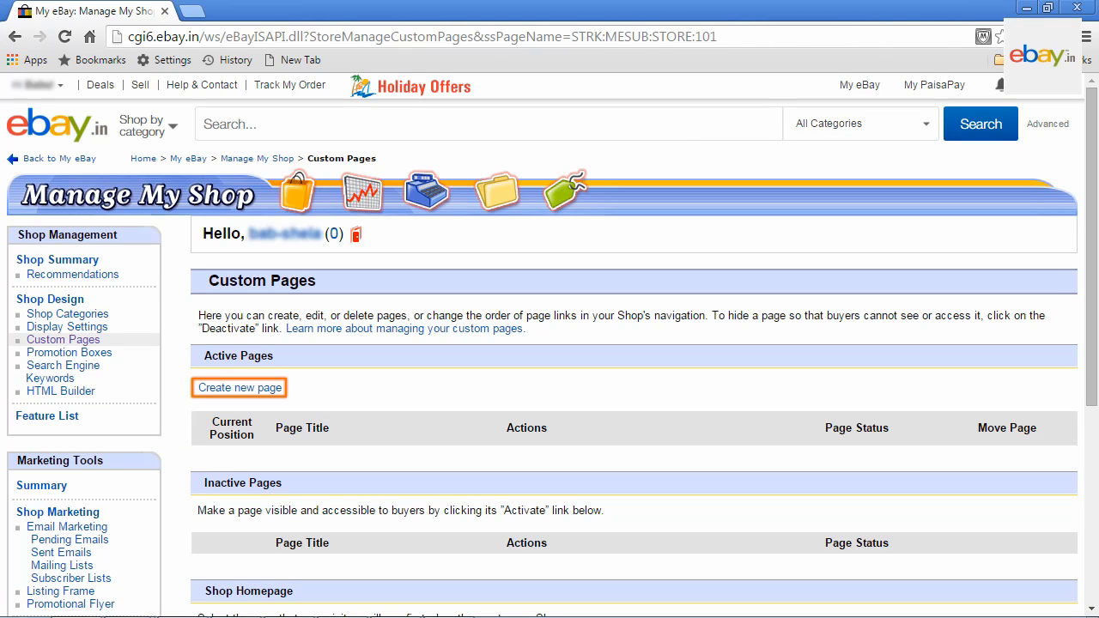
pyautogui.click(248, 390)
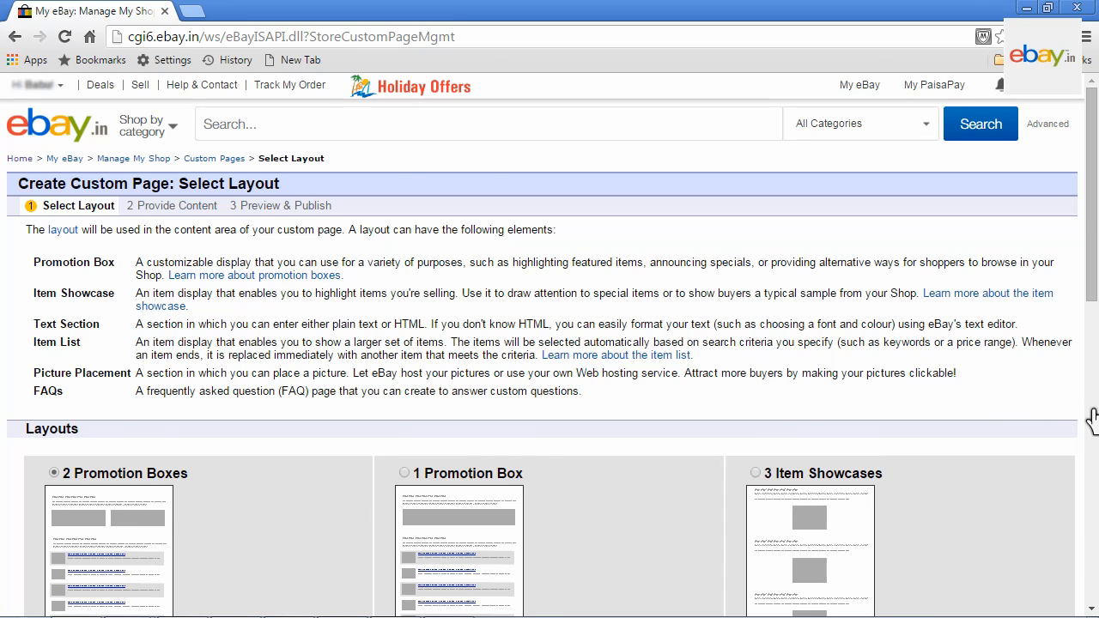
pyautogui.scroll(-4, 1092, 420)
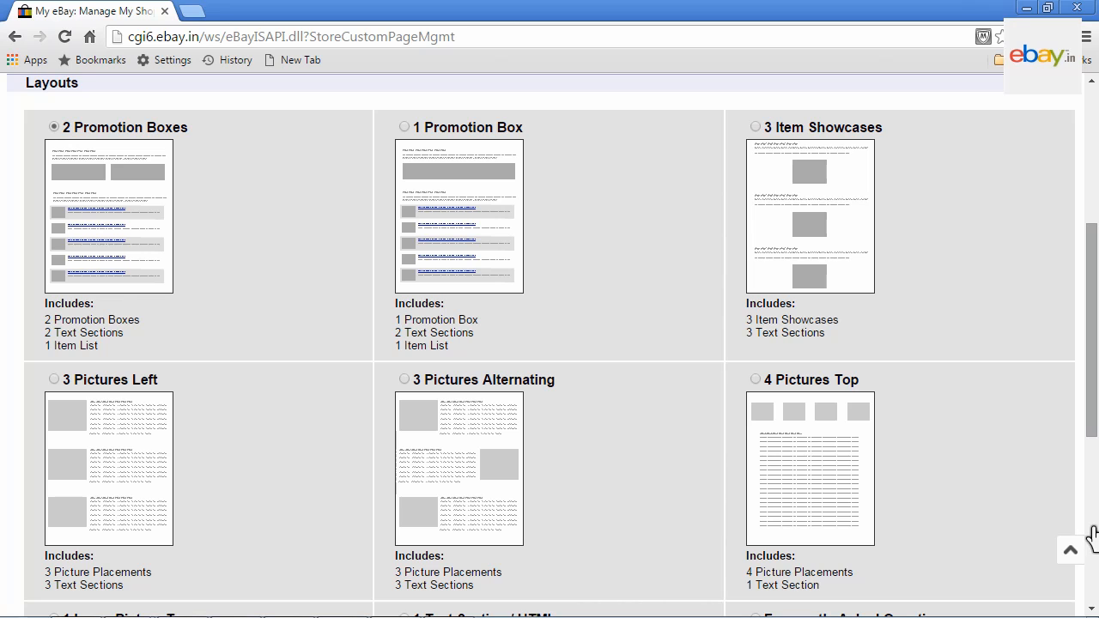
pyautogui.scroll(-3, 1084, 539)
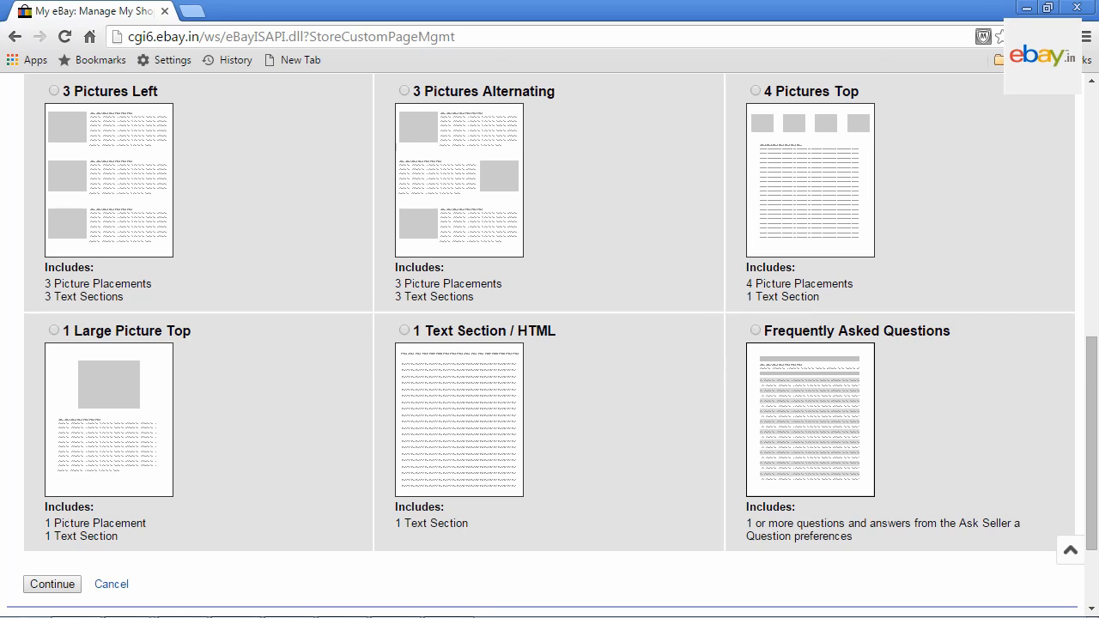
pyautogui.click(51, 585)
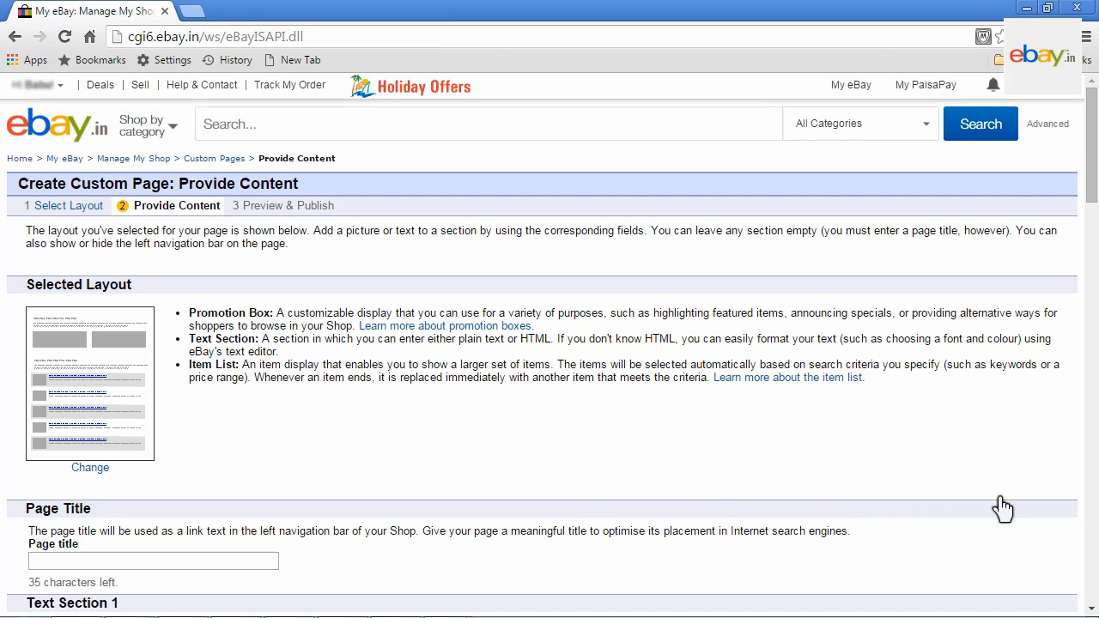
# Step: Save and publish the custom page titled Festival with the left navigation bar shown, and open its list of actions
pyautogui.scroll(-6, 1090, 508)
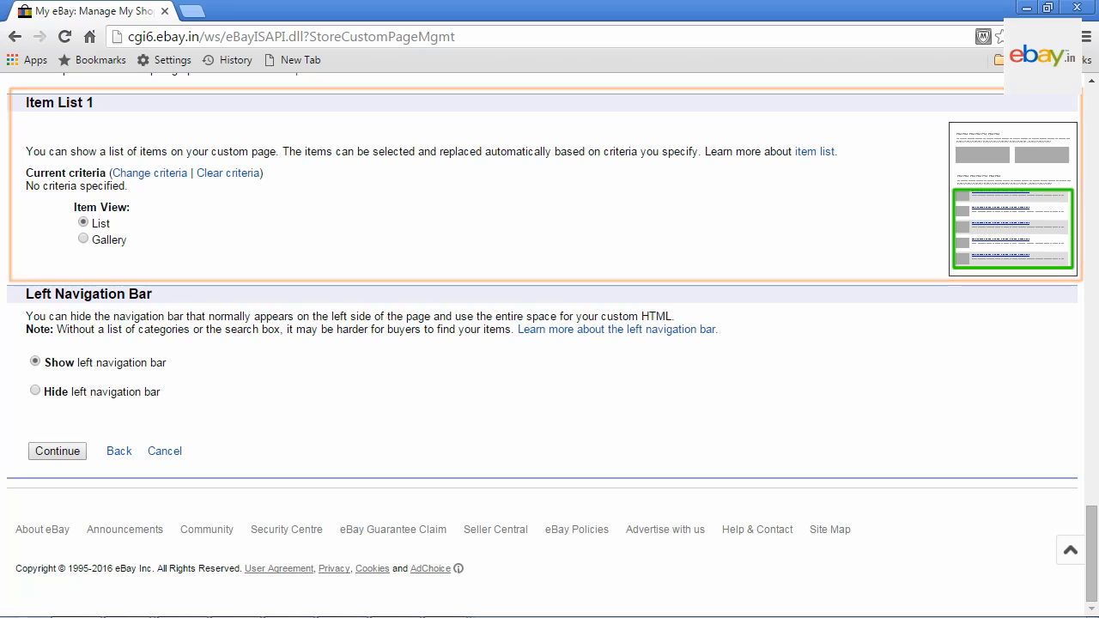
pyautogui.click(55, 455)
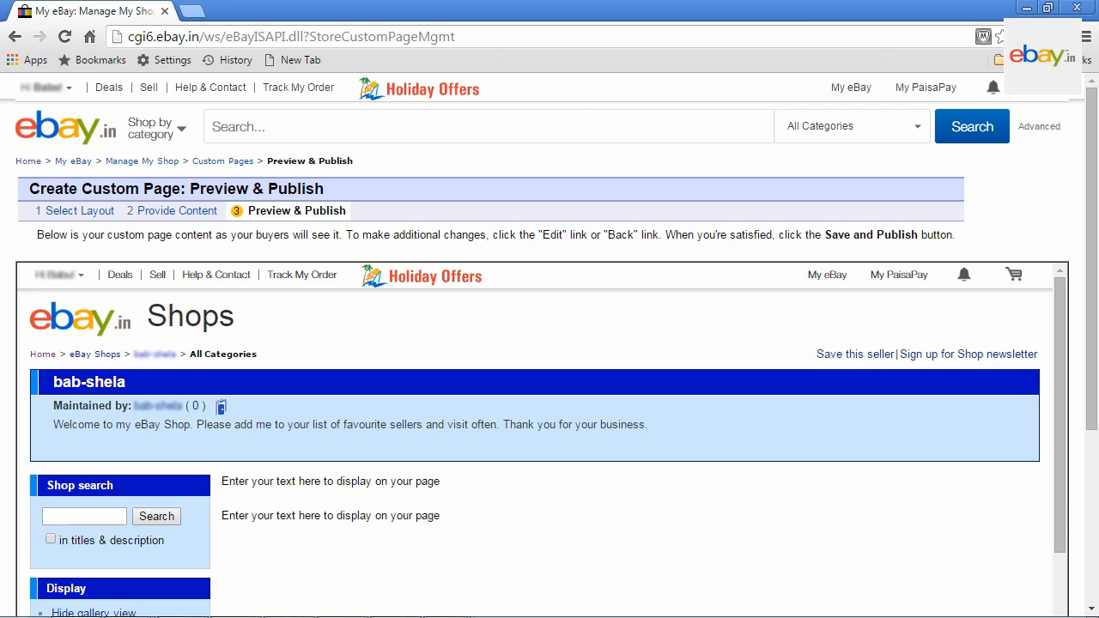
pyautogui.click(1091, 571)
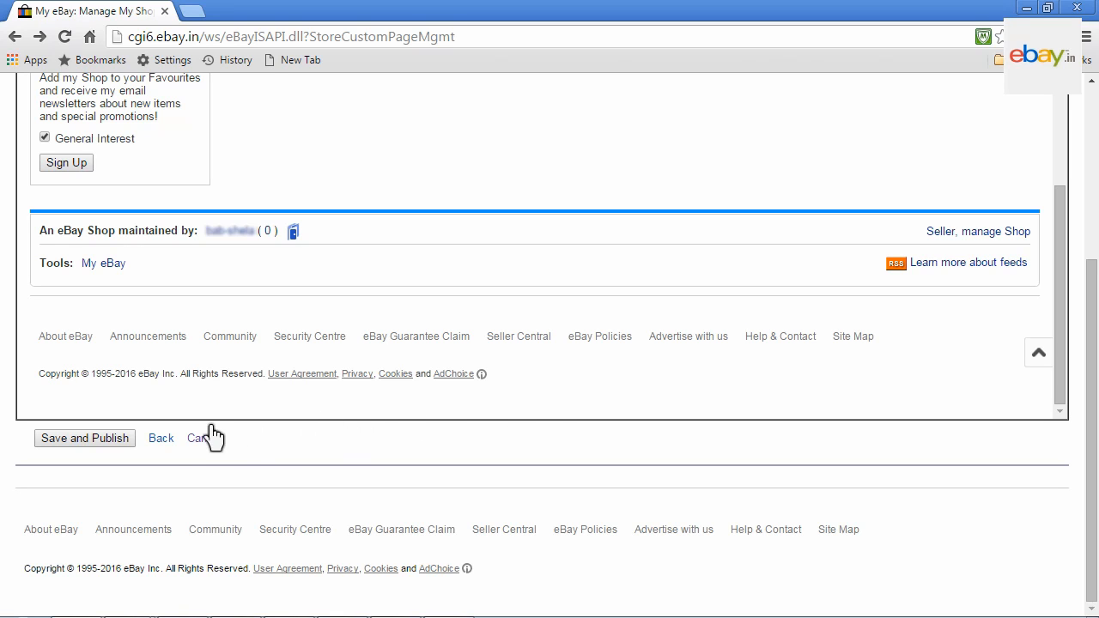
pyautogui.click(84, 439)
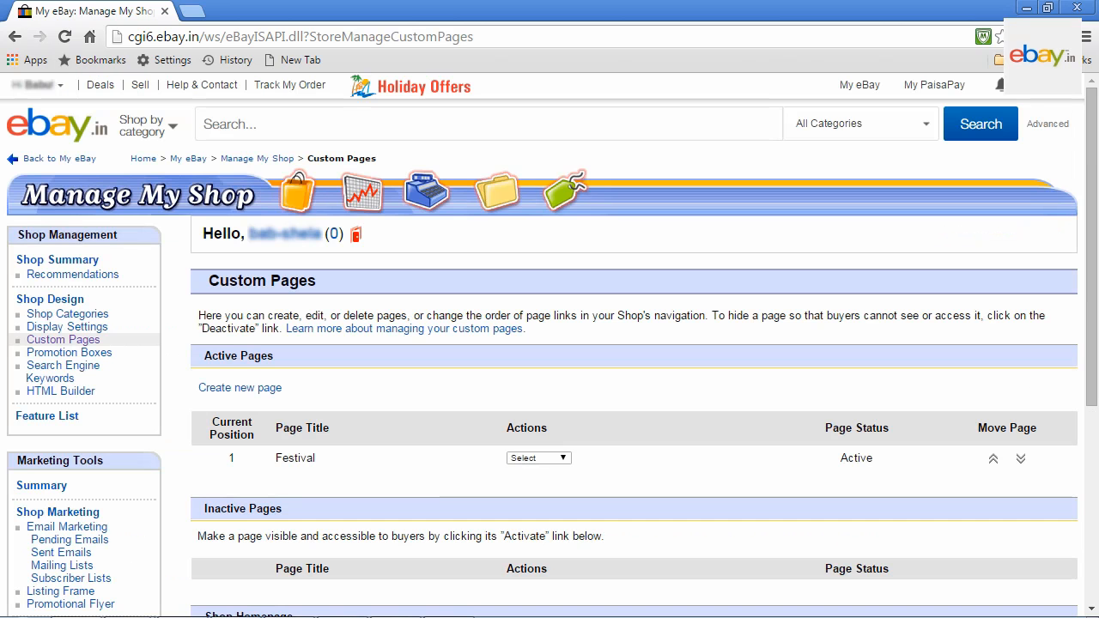
pyautogui.click(563, 460)
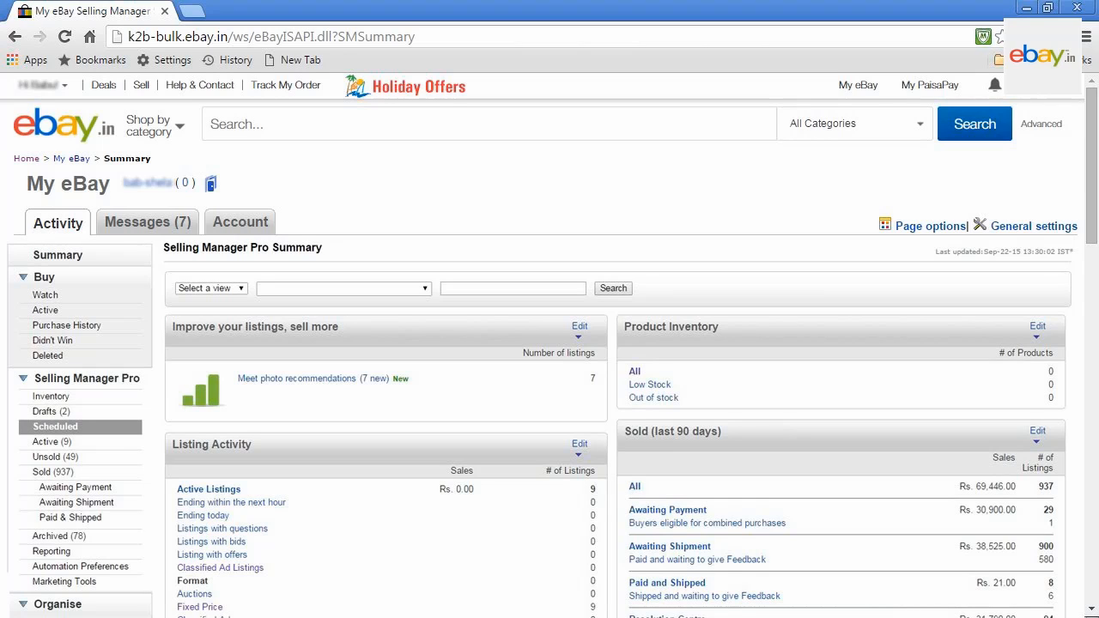
# Step: Open the Selling Manager Pro inventory
pyautogui.click(51, 396)
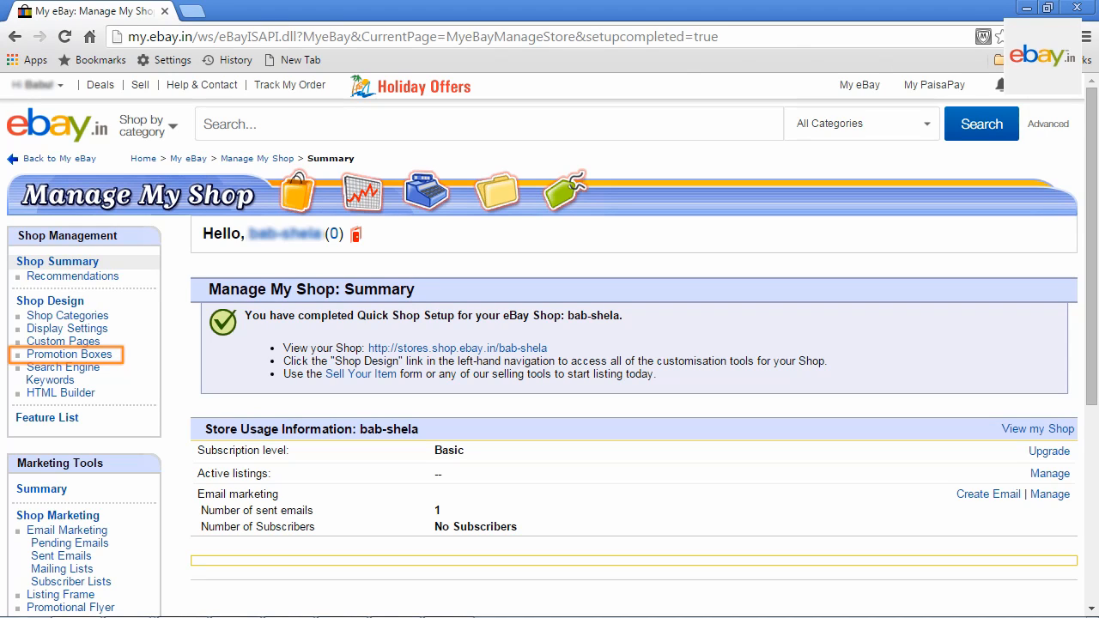
# Step: Start a new shop promotion box and place it at the Top left of all category pages in the Shop
pyautogui.click(83, 355)
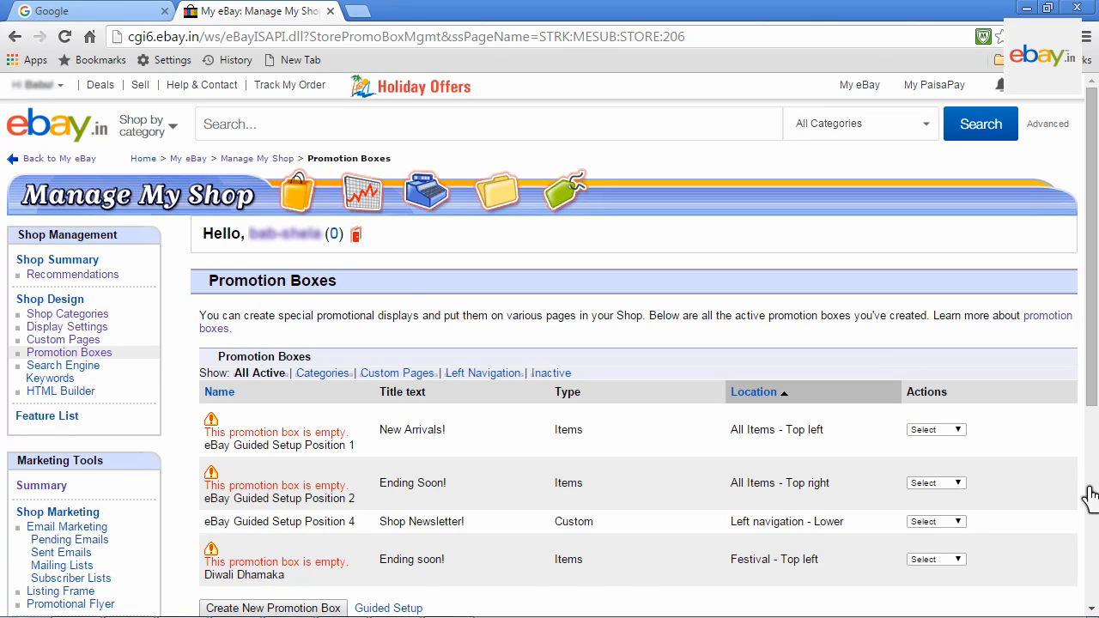
pyautogui.scroll(-3, 1090, 495)
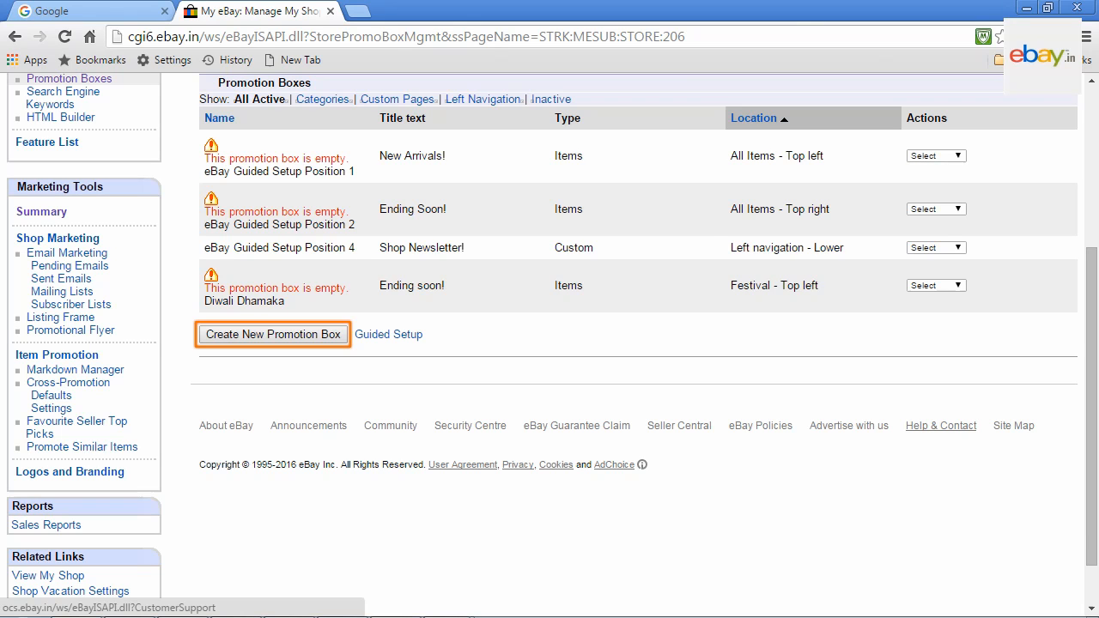
pyautogui.click(273, 337)
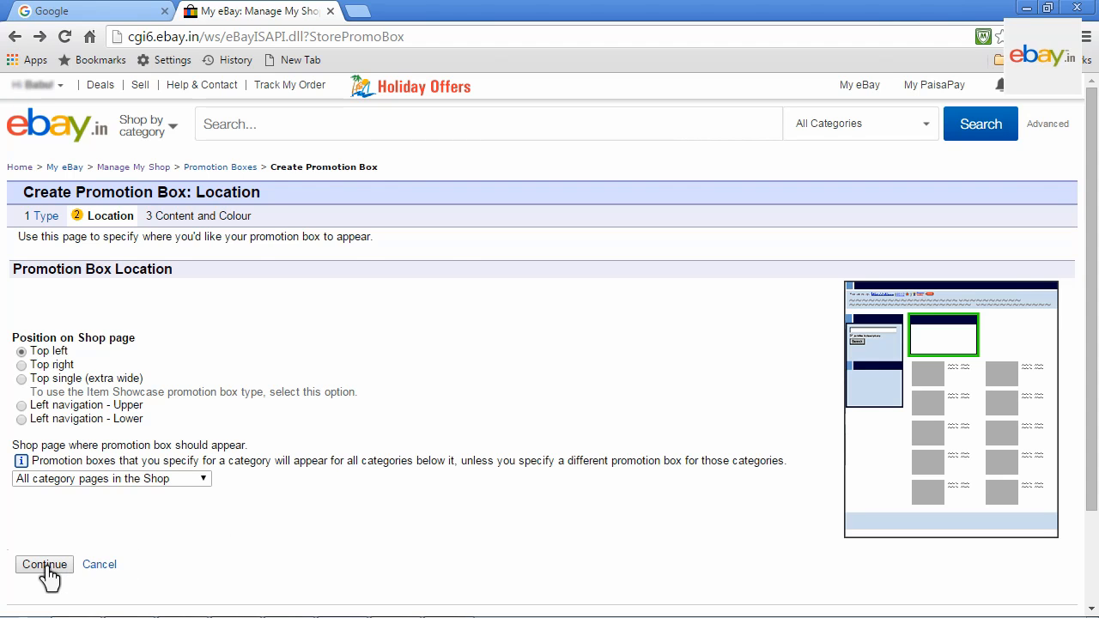
pyautogui.click(45, 567)
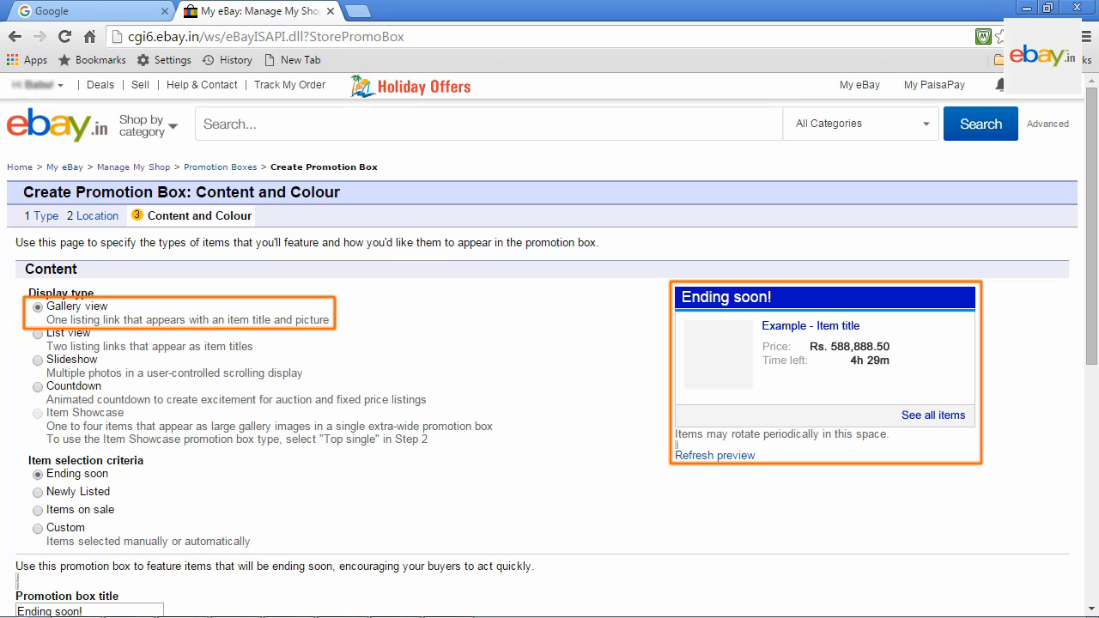
# Step: Compare the List view, Slideshow and Countdown display types in the promotion box preview
pyautogui.click(39, 335)
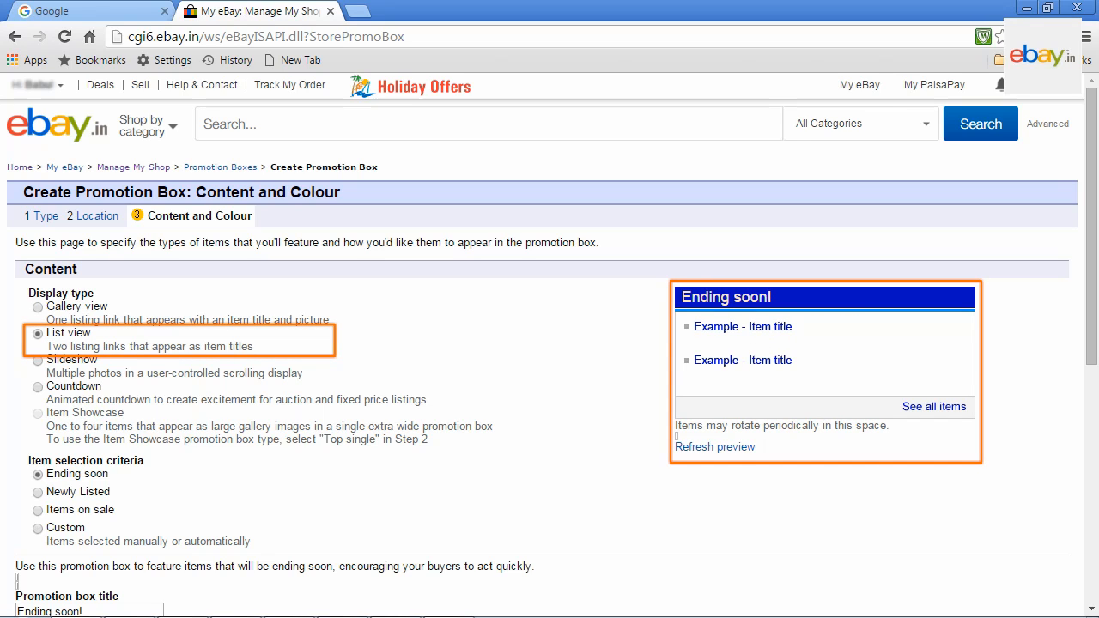
pyautogui.click(38, 361)
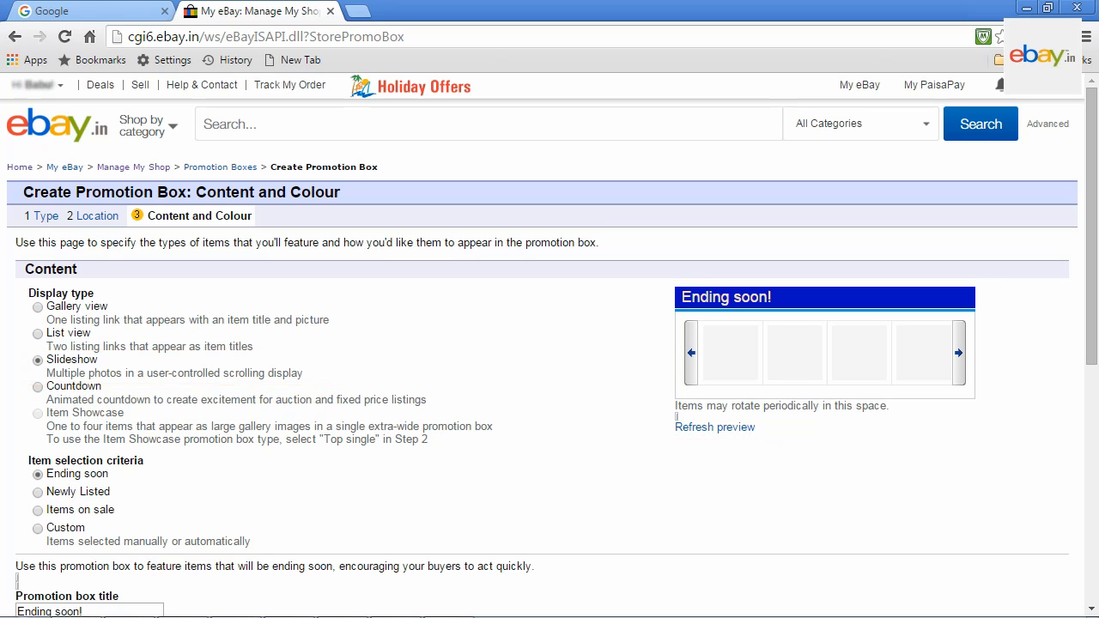
pyautogui.click(38, 387)
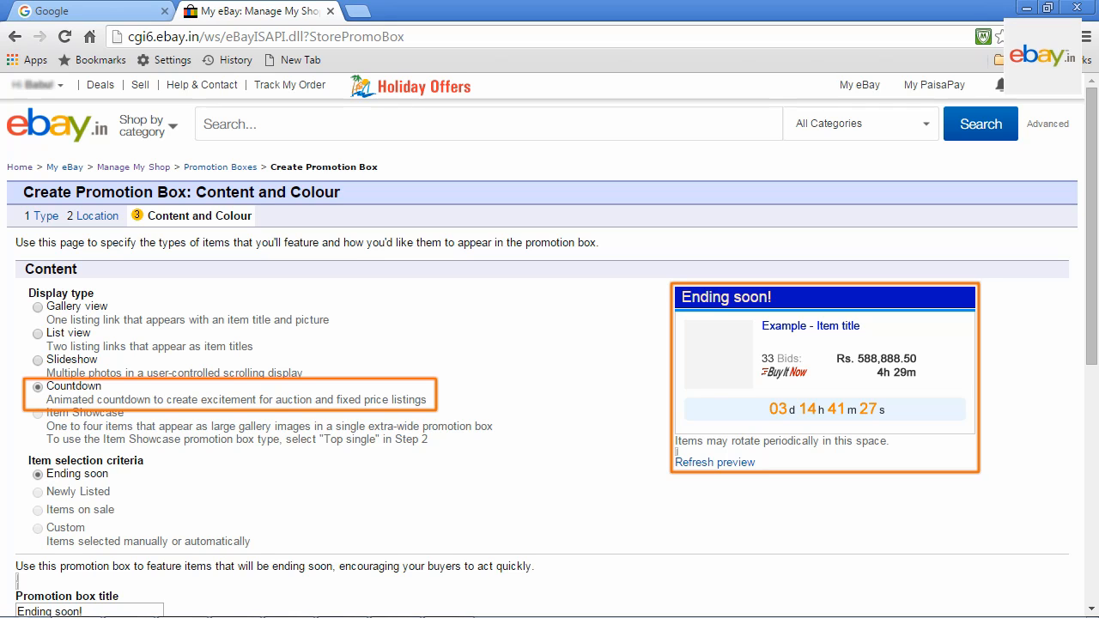
# Step: Return to the promotion box type selection and choose Communicate to your buyers
pyautogui.click(47, 217)
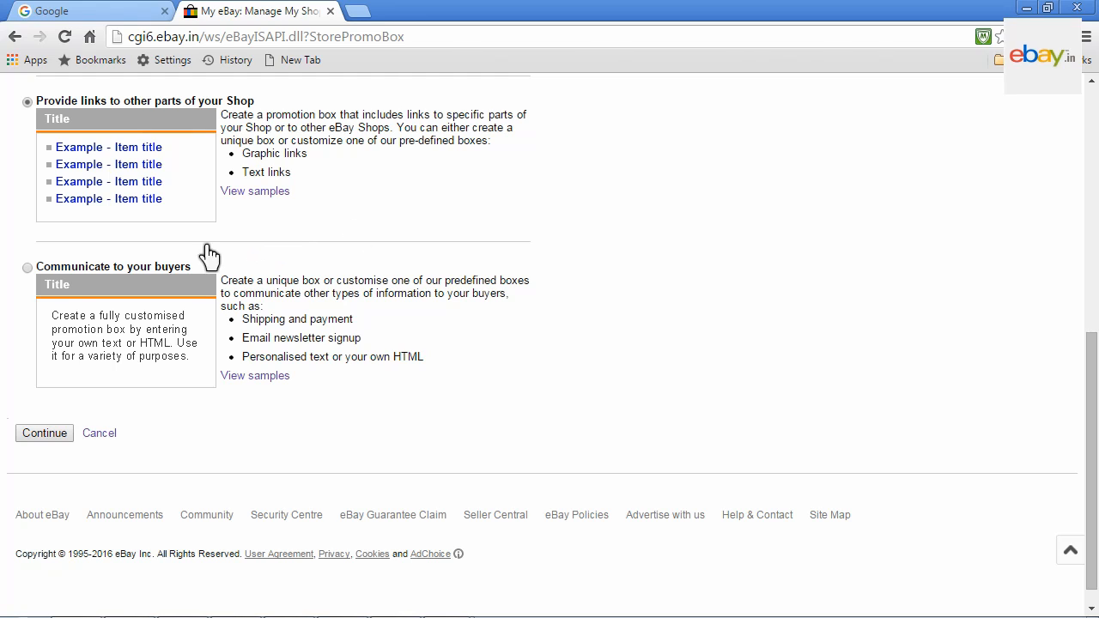
pyautogui.click(28, 270)
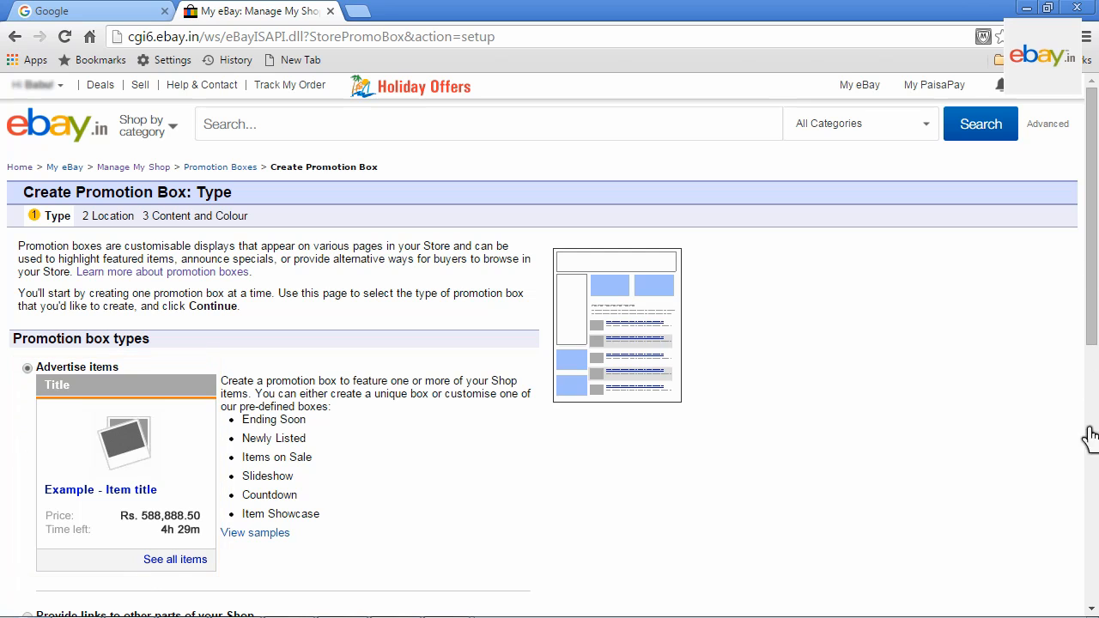
# Step: Continue with the Advertise items promotion box type and save the box titled "Ending soon!"
pyautogui.scroll(-6, 1090, 479)
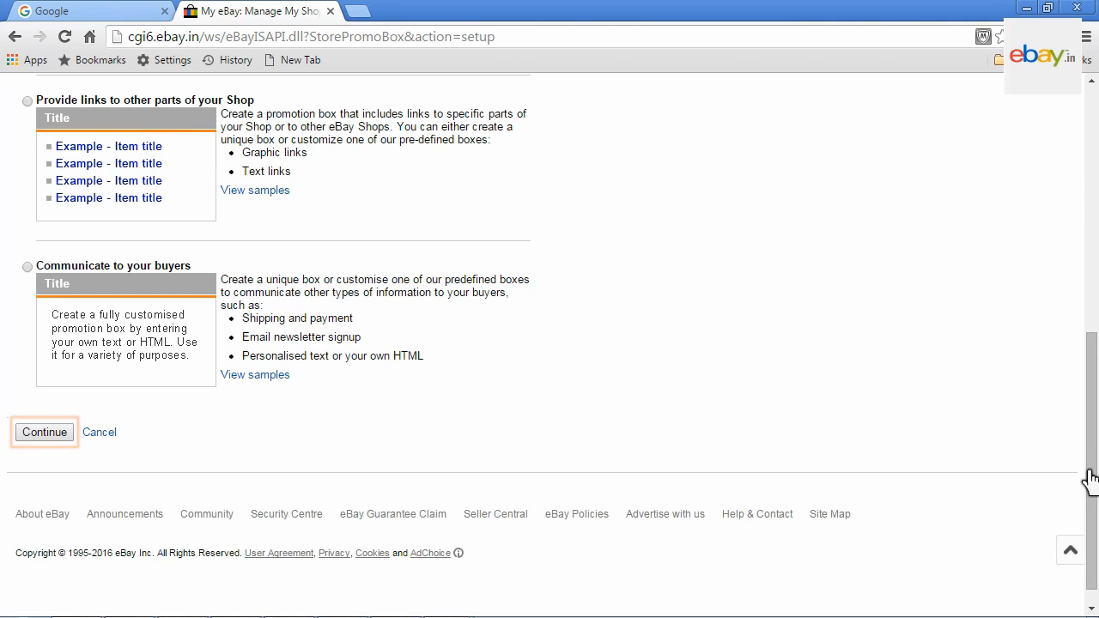
pyautogui.click(45, 432)
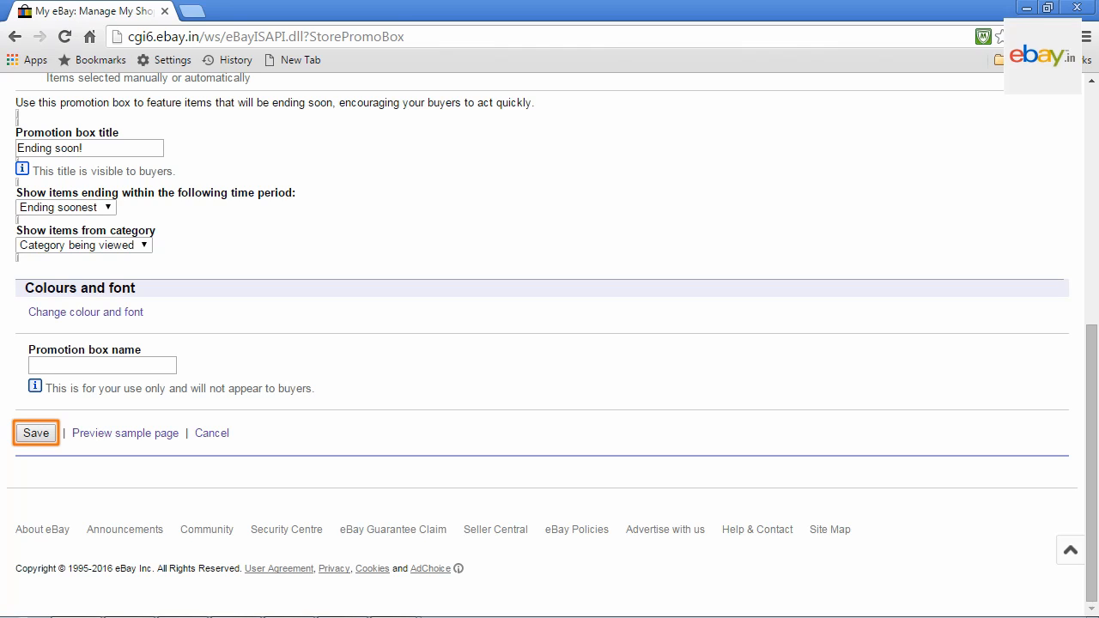
pyautogui.click(35, 436)
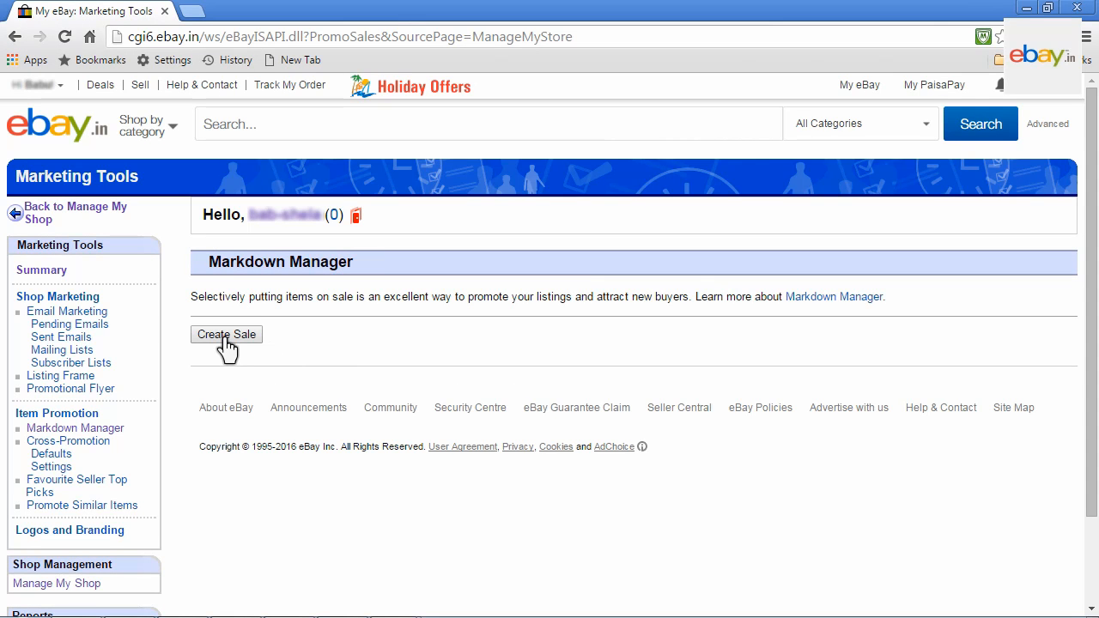
# Step: Create a Markdown Manager sale discounting the original price by a set amount of 100, promoted to General Interest newsletter subscribers
pyautogui.click(226, 335)
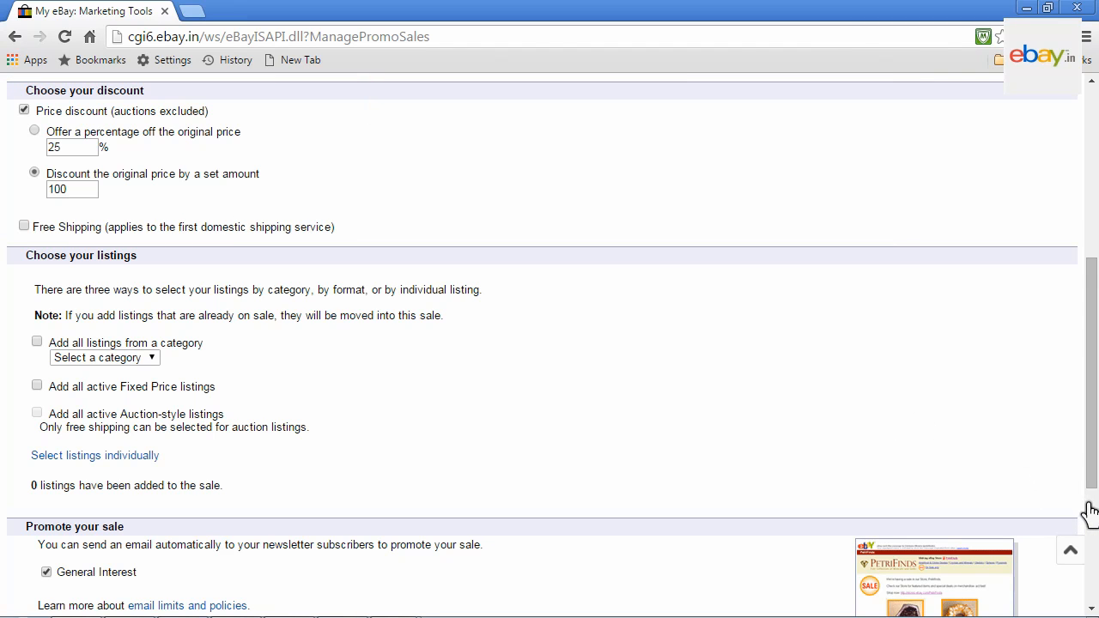
pyautogui.scroll(-2, 1089, 510)
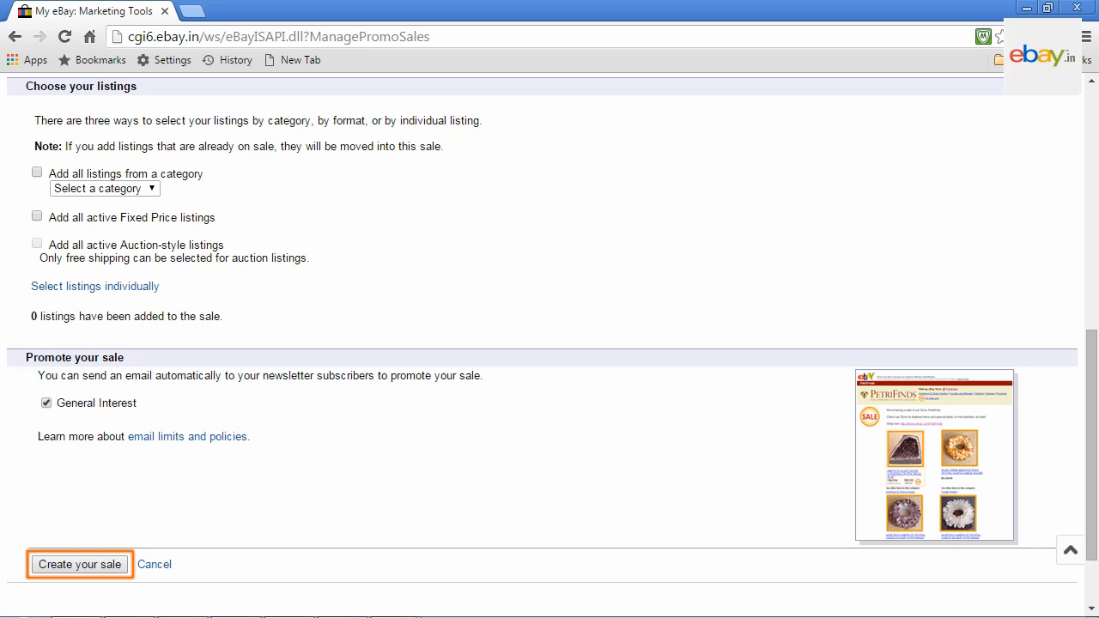
pyautogui.click(86, 569)
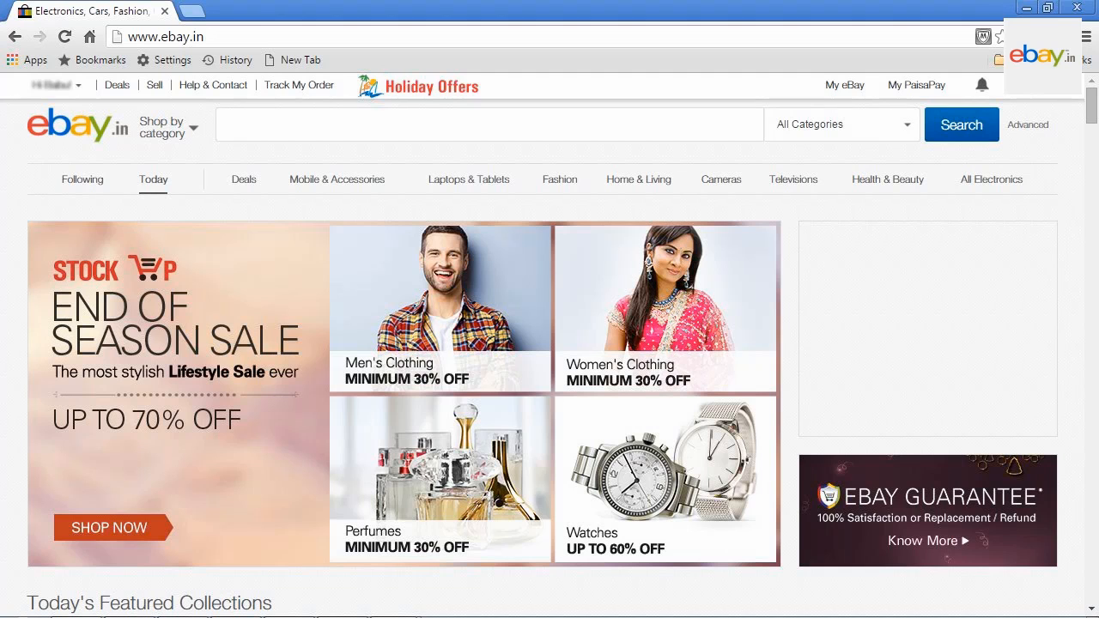
# Step: Open the settings of the My eBay messages inbox
pyautogui.moveTo(845, 85)
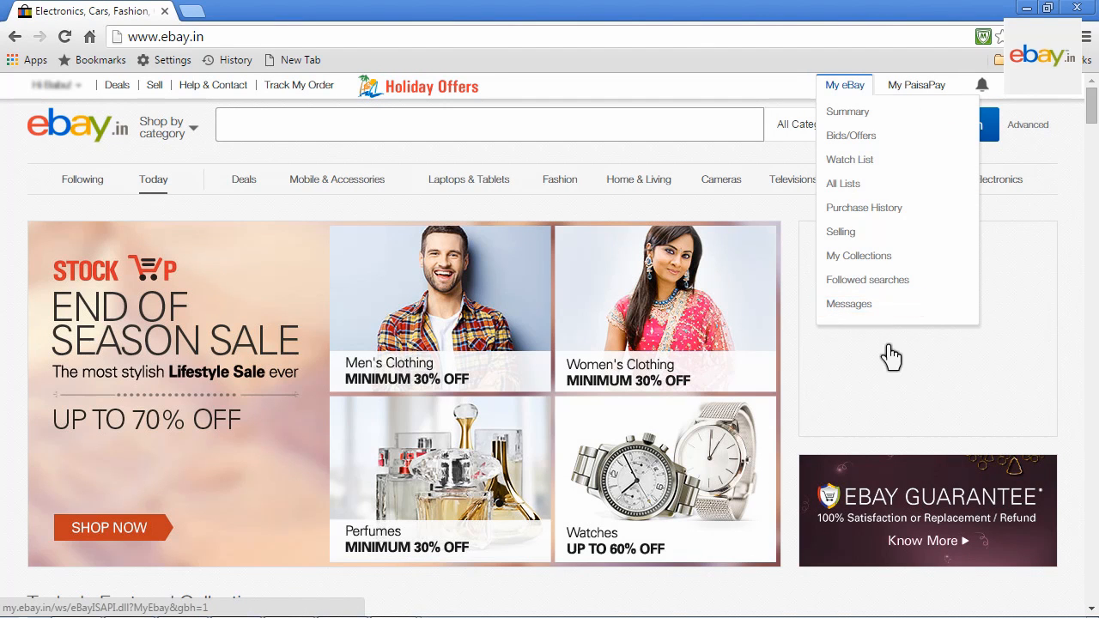
pyautogui.click(850, 304)
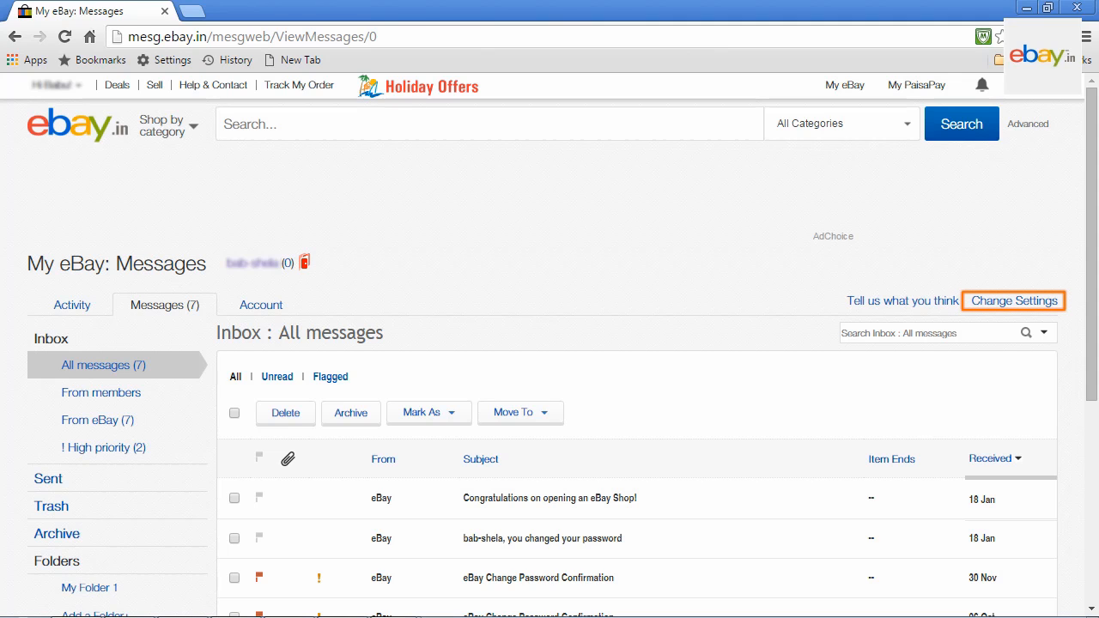
pyautogui.click(1013, 302)
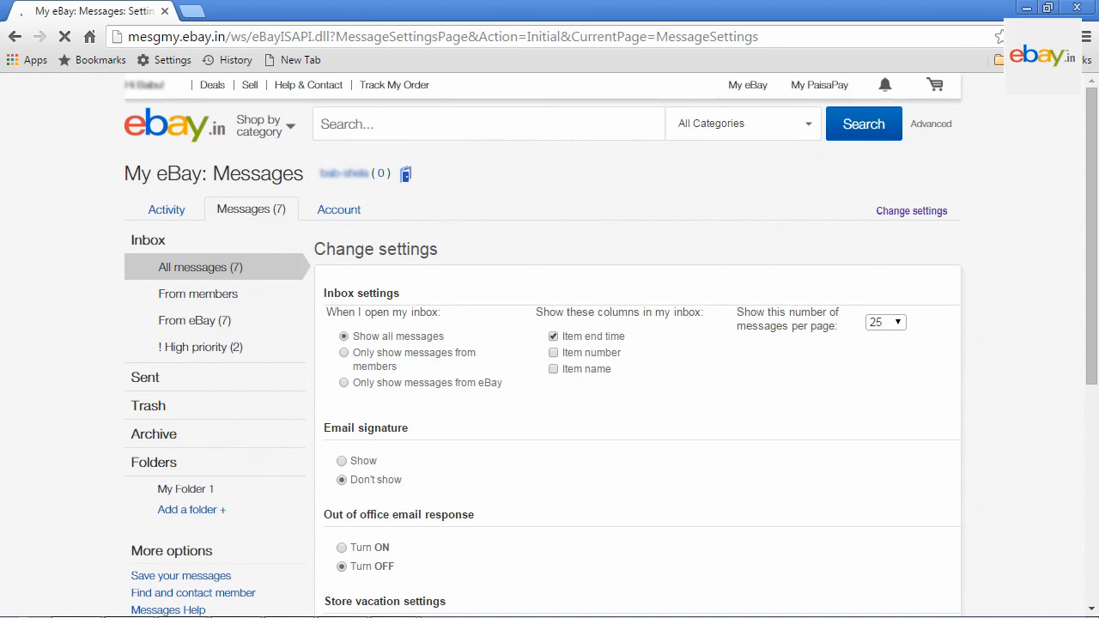
# Step: Turn on the store vacation settings with fixed price purchases hidden and blocked and a return date displayed, and apply them
pyautogui.click(1089, 527)
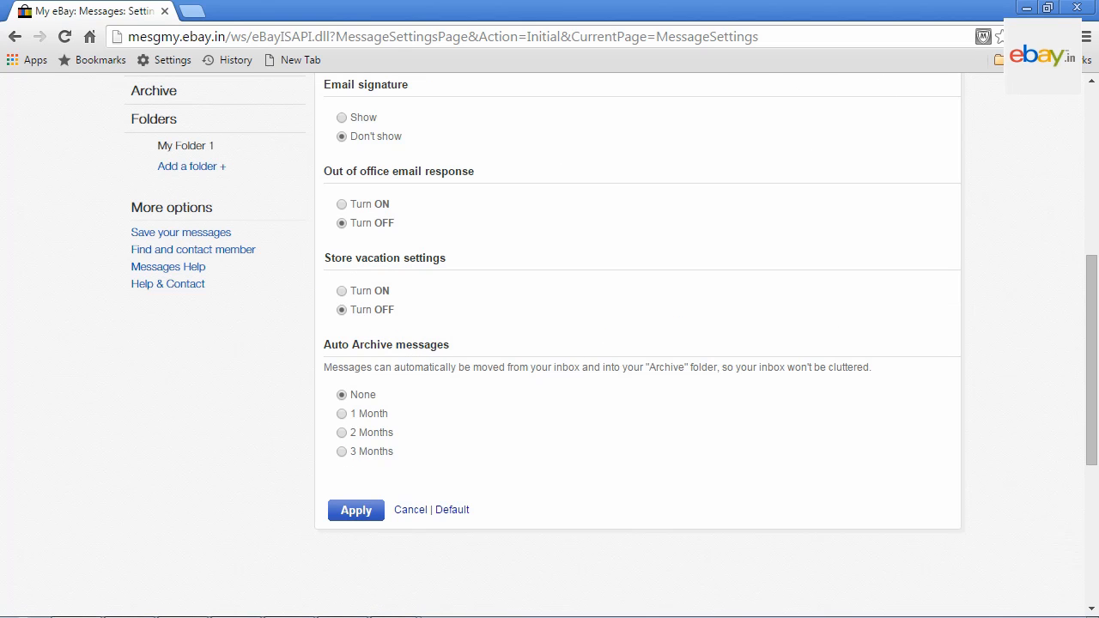
pyautogui.click(342, 291)
pyautogui.scroll(-1, 343, 295)
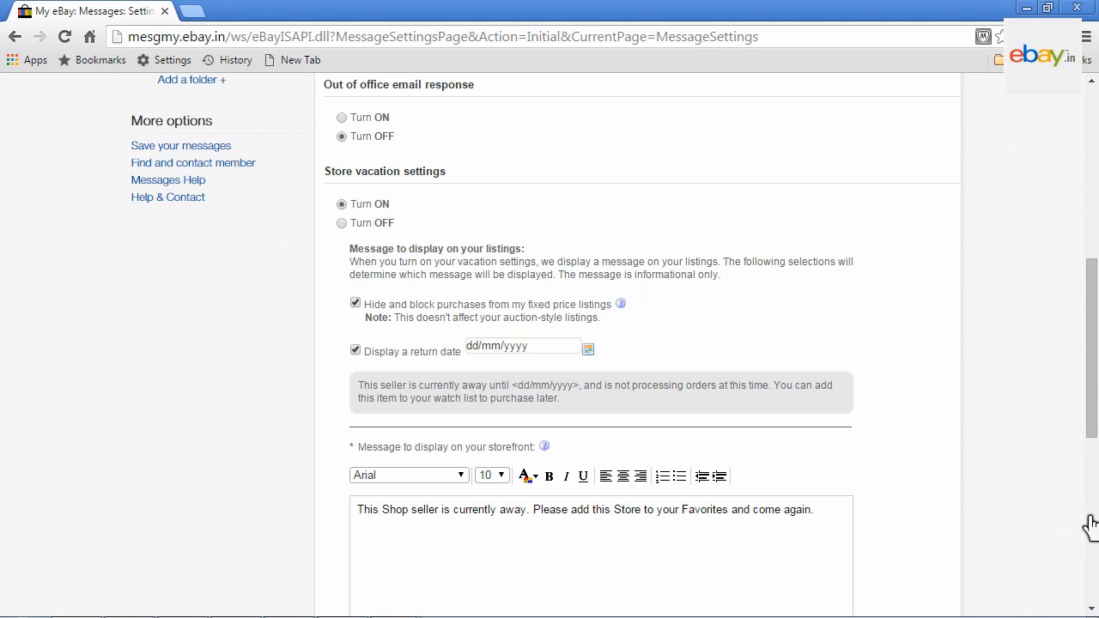
pyautogui.scroll(-5, 1087, 456)
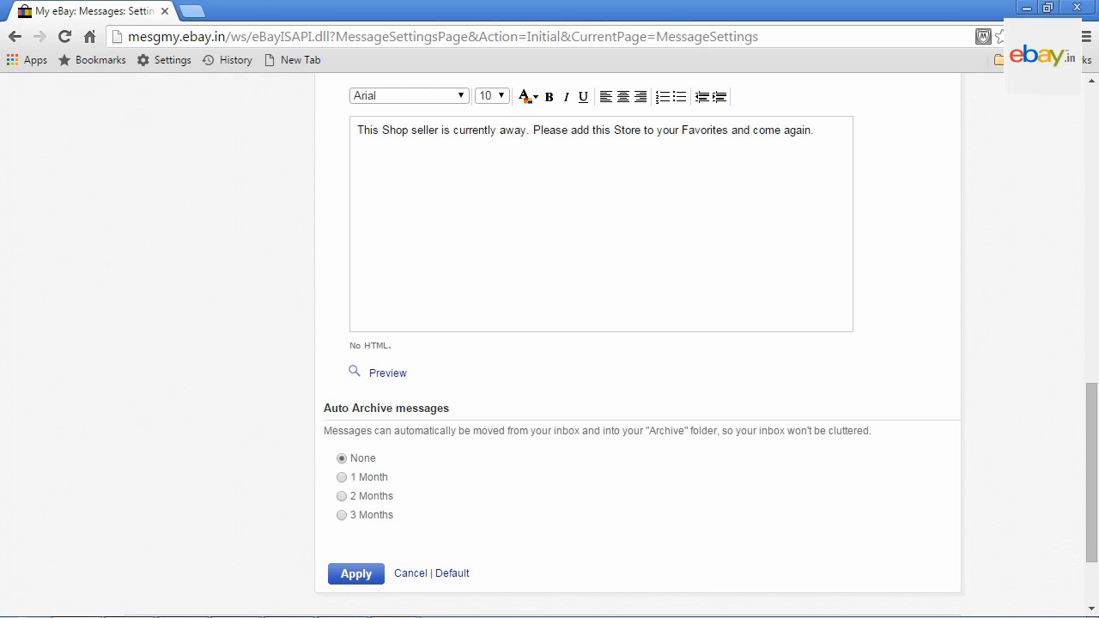
pyautogui.click(348, 577)
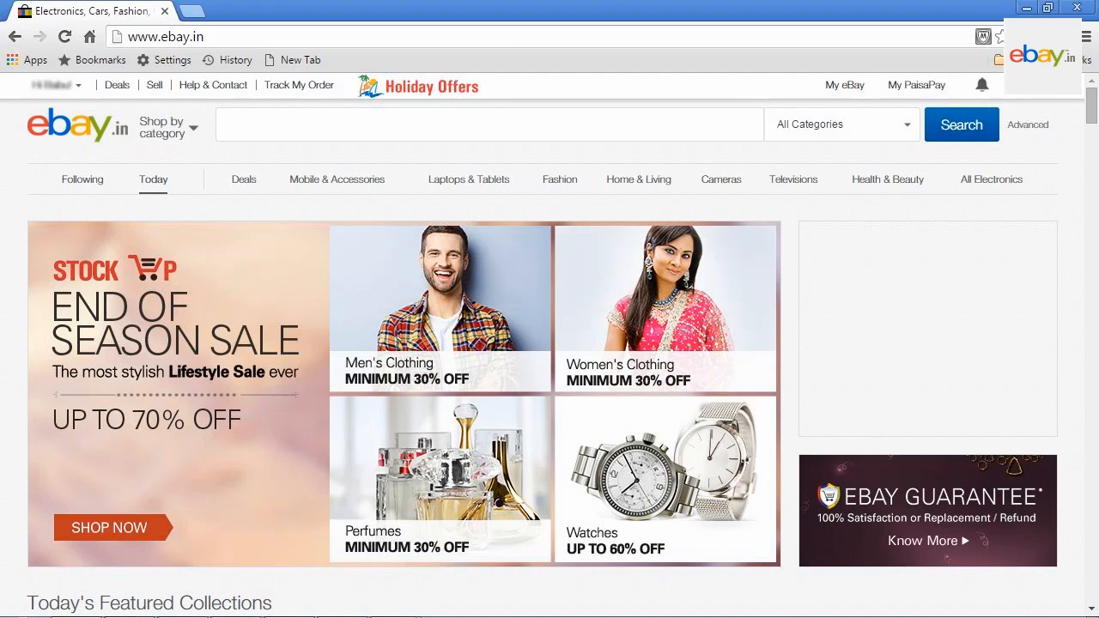
# Step: Open the change settings page of My eBay messages and review the inbox, email signature, out of office and store vacation options
pyautogui.moveTo(845, 85)
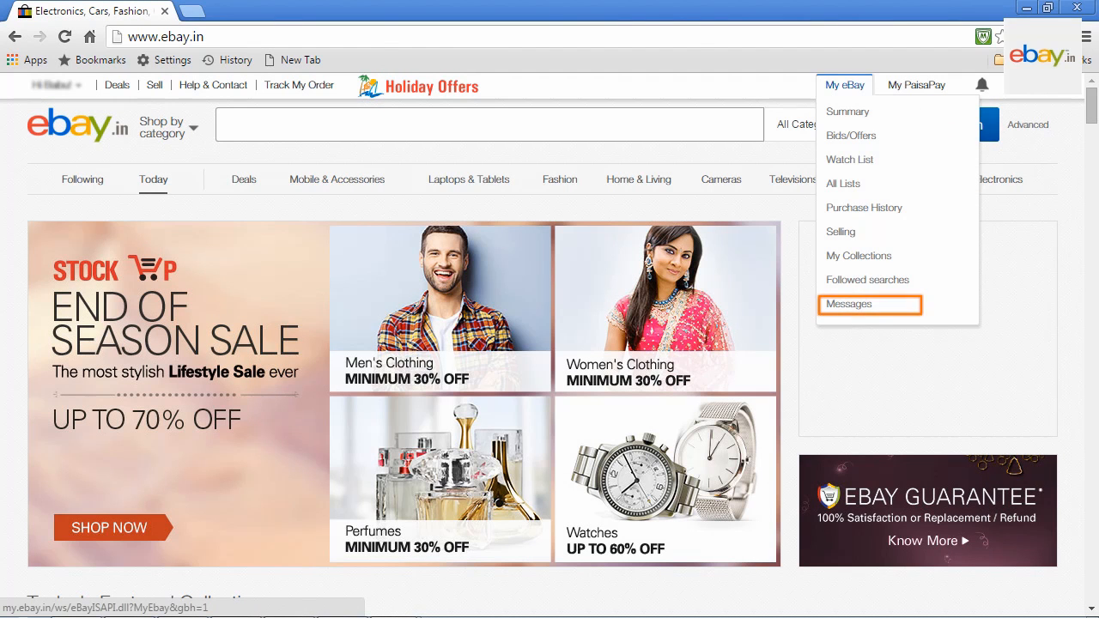
pyautogui.click(854, 306)
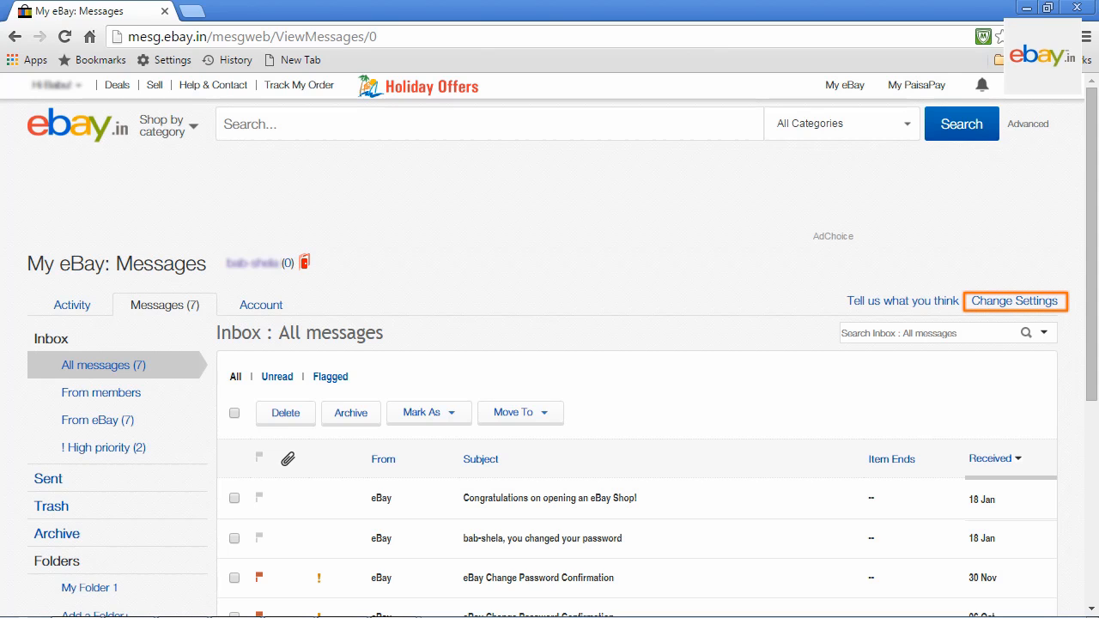
pyautogui.click(1012, 302)
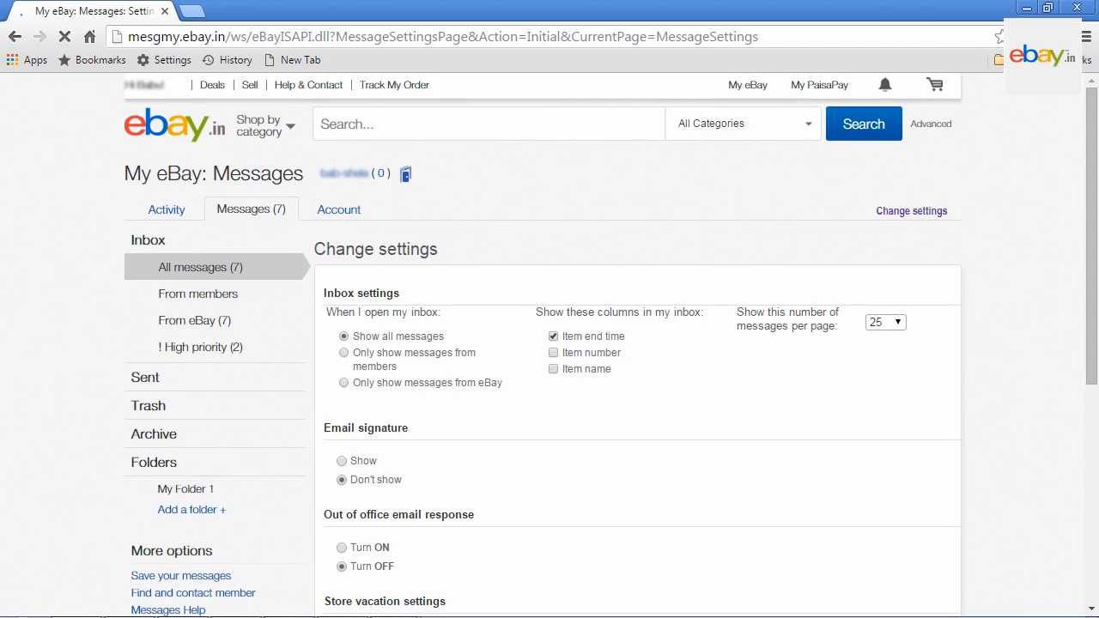
pyautogui.scroll(-4, 1091, 523)
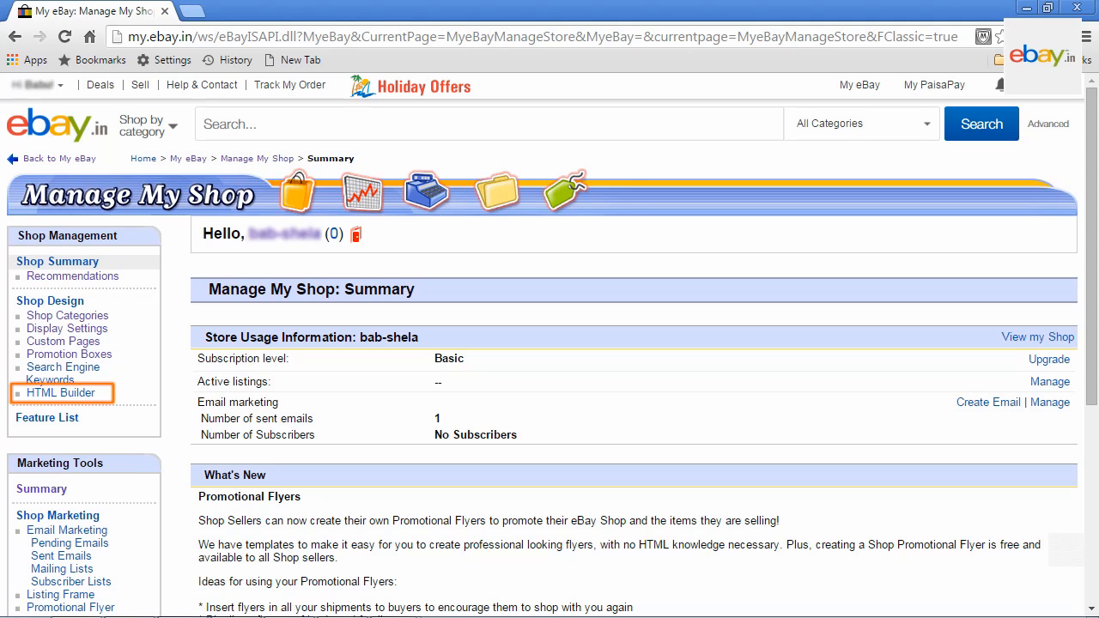
# Step: Open the shop's HTML Builder and look at the simple link builders for an item, a Shop page and a Shop search
pyautogui.click(60, 393)
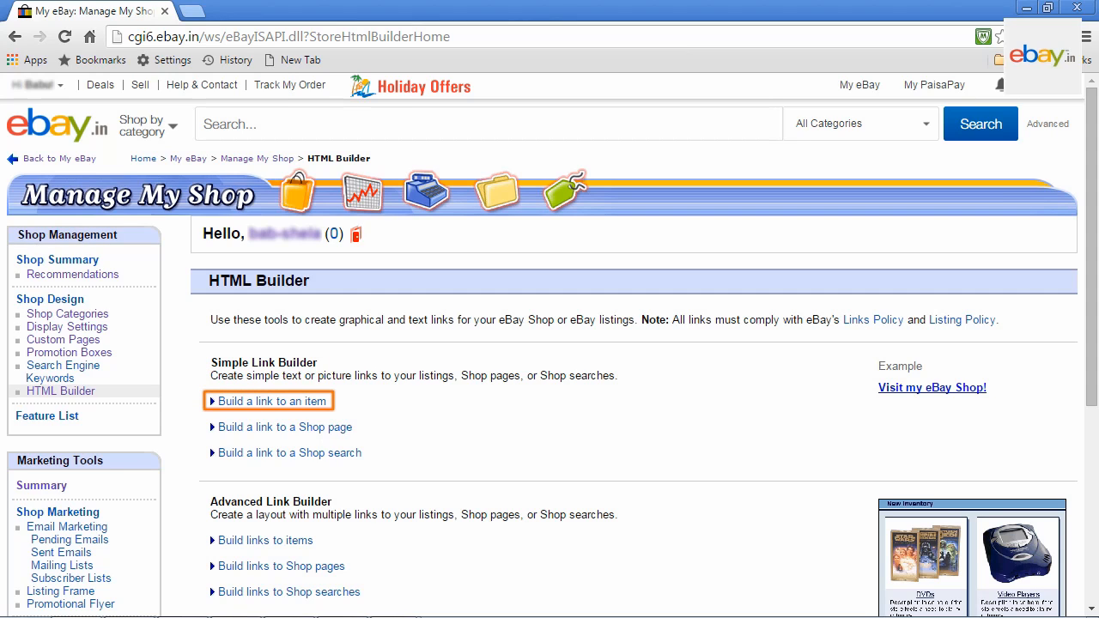
pyautogui.click(276, 402)
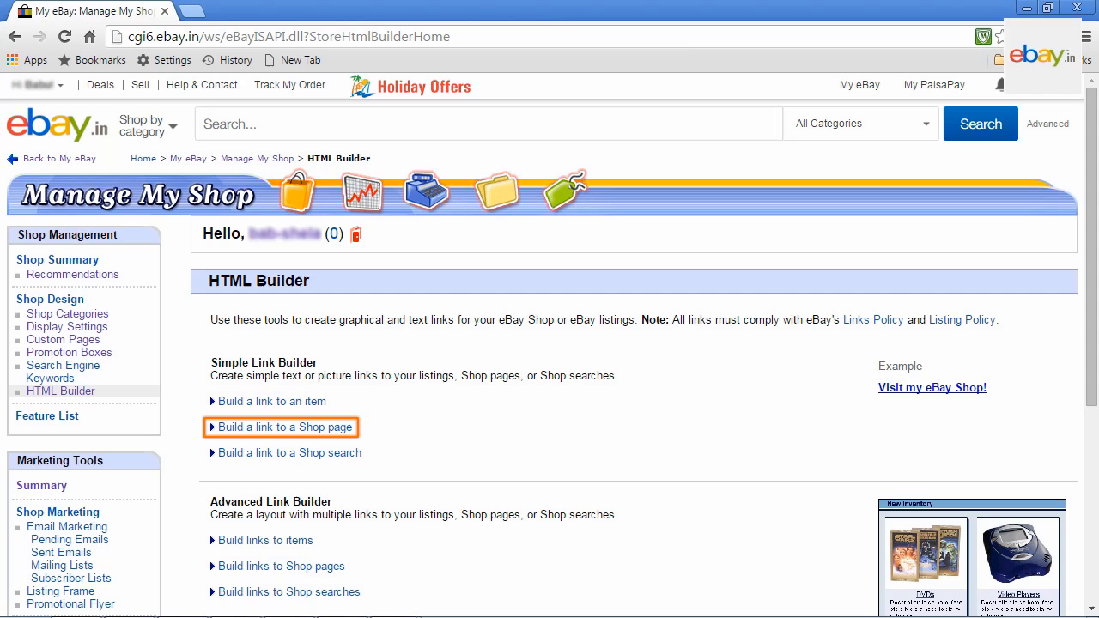
pyautogui.click(290, 427)
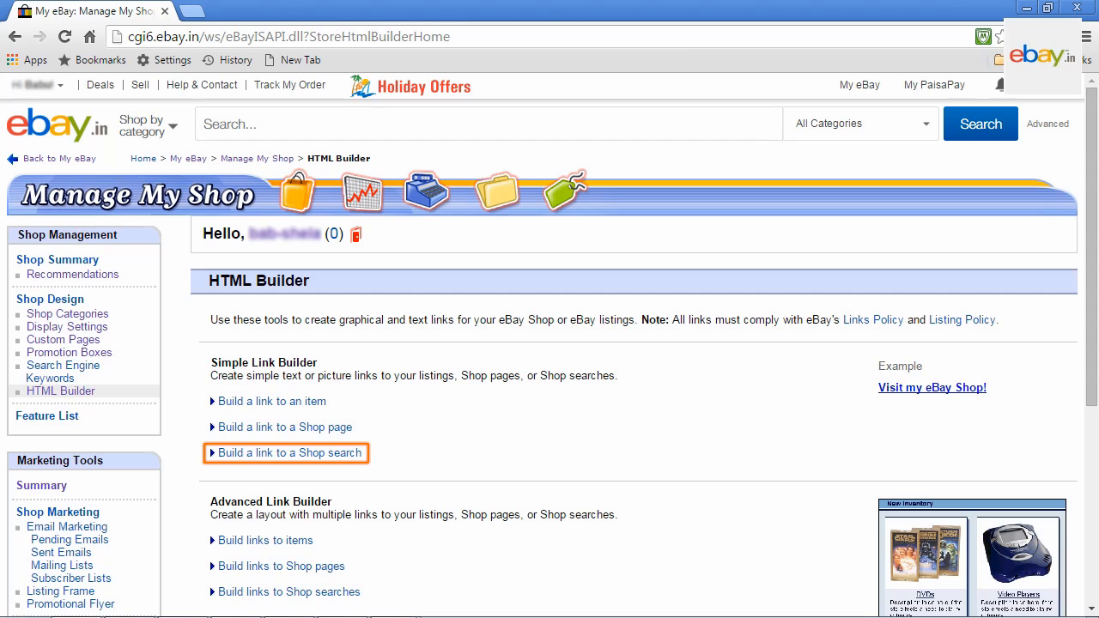
pyautogui.click(323, 455)
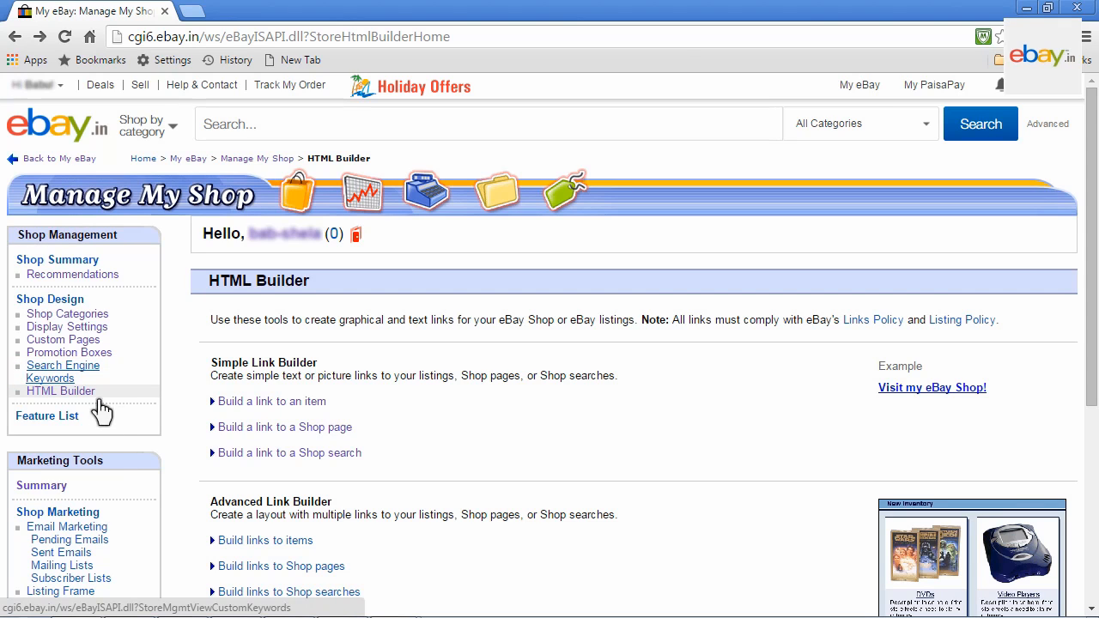
# Step: Open the shop's Search Engine Keywords page to view the primary and secondary keywords of each shop page
pyautogui.click(57, 379)
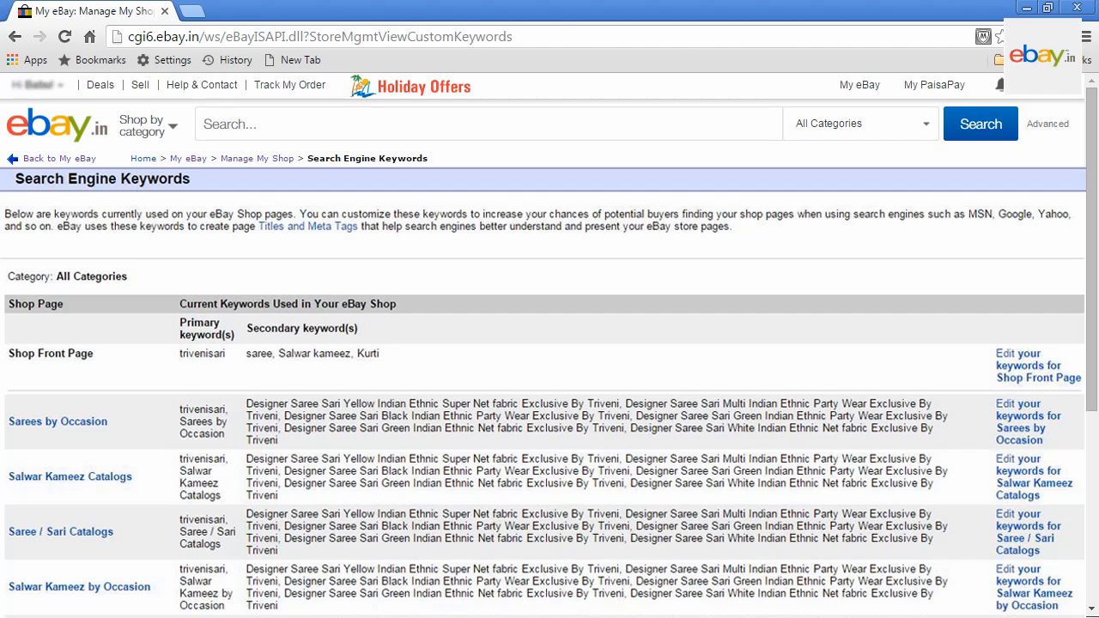